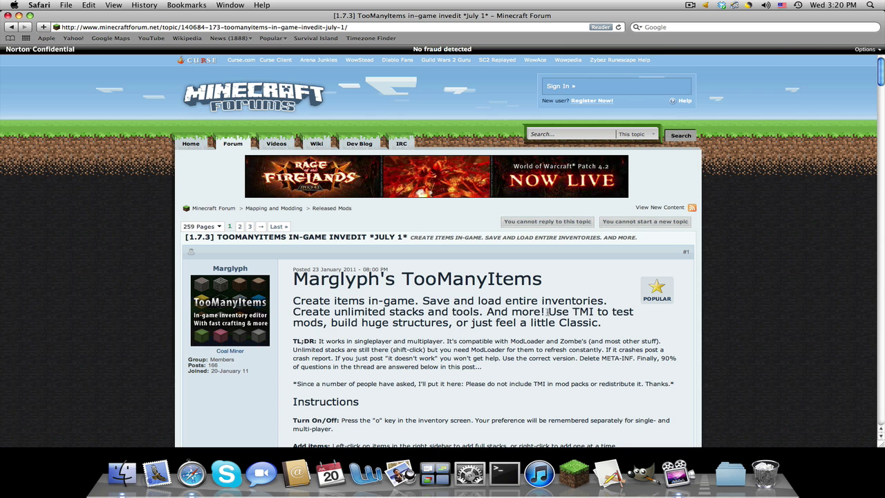
pyautogui.moveTo(561, 286); pyautogui.dragTo(400, 272)
pyautogui.click(756, 315)
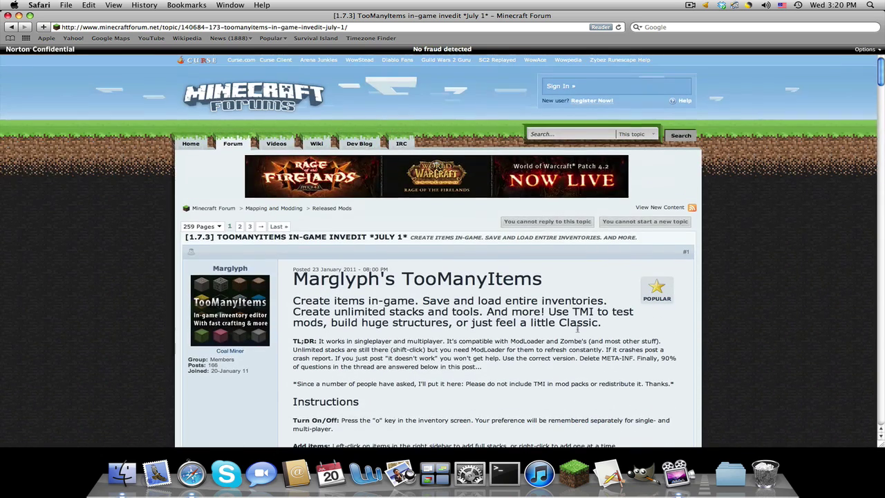
pyautogui.scroll(-3, 594, 329)
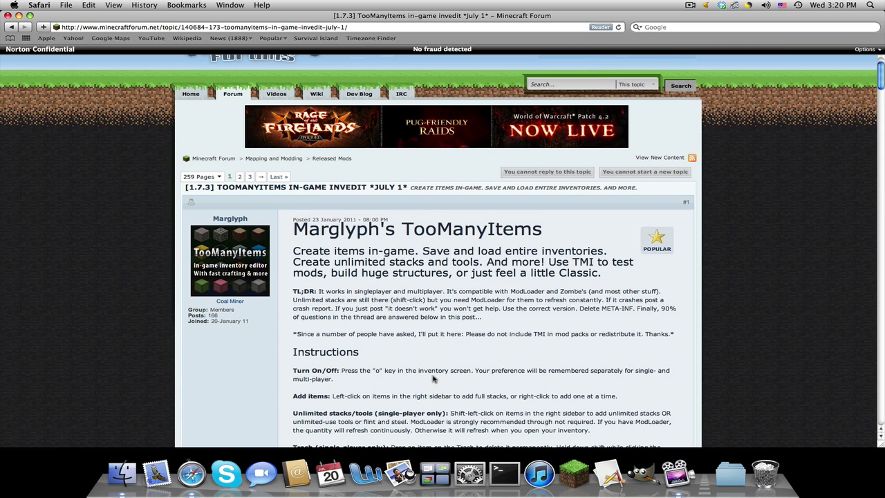
pyautogui.scroll(3, 382, 355)
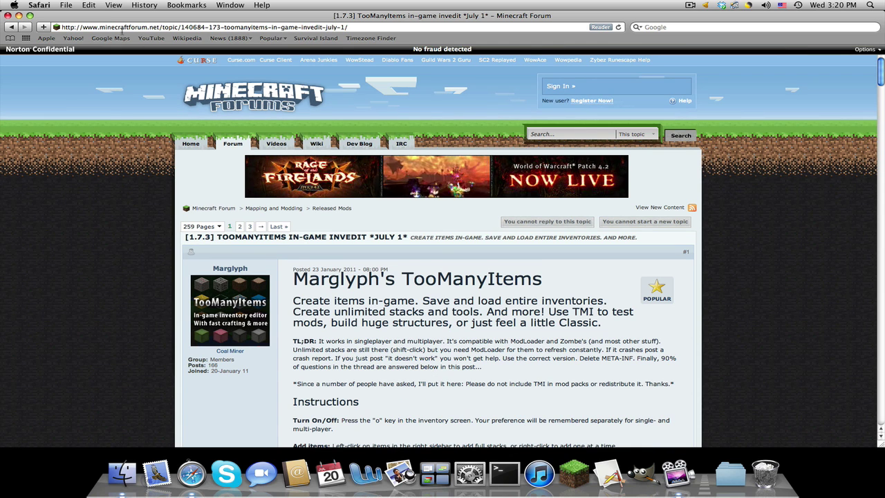
# Step: Download the TooManyItems mod for Minecraft 1.7.3 from the forum post, skipping the adf.ly ad page
pyautogui.scroll(-6, 449, 258)
pyautogui.scroll(-10, 449, 257)
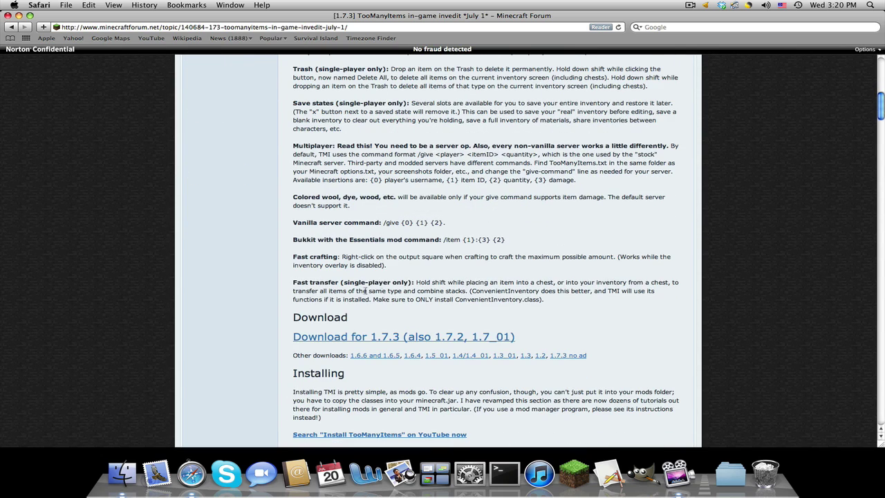
pyautogui.click(392, 338)
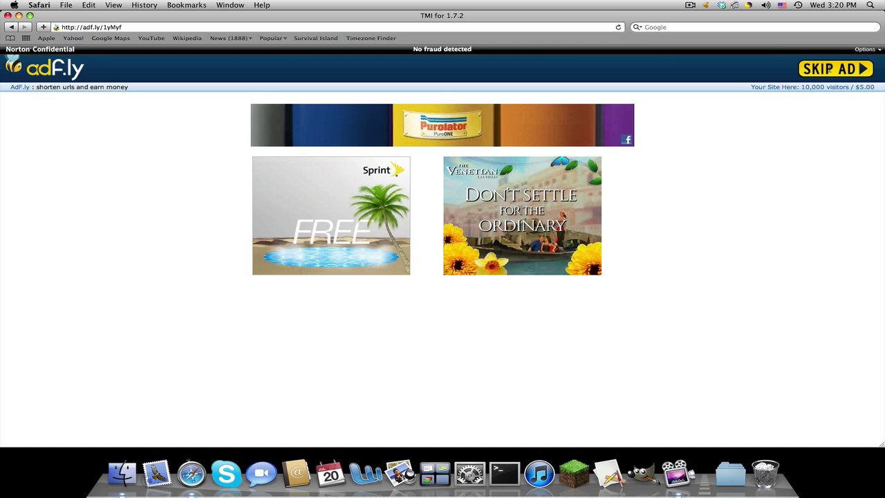
pyautogui.click(830, 69)
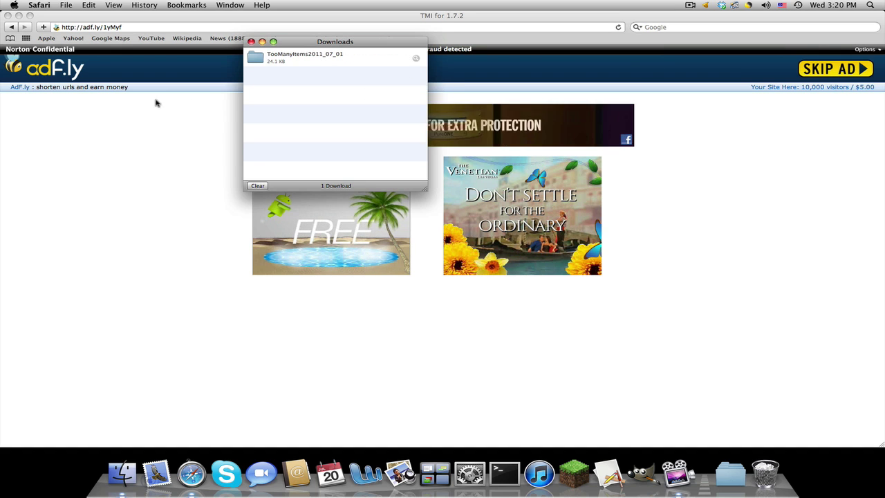
# Step: Clear the finished download from the download list and close the downloads and browser windows
pyautogui.click(256, 185)
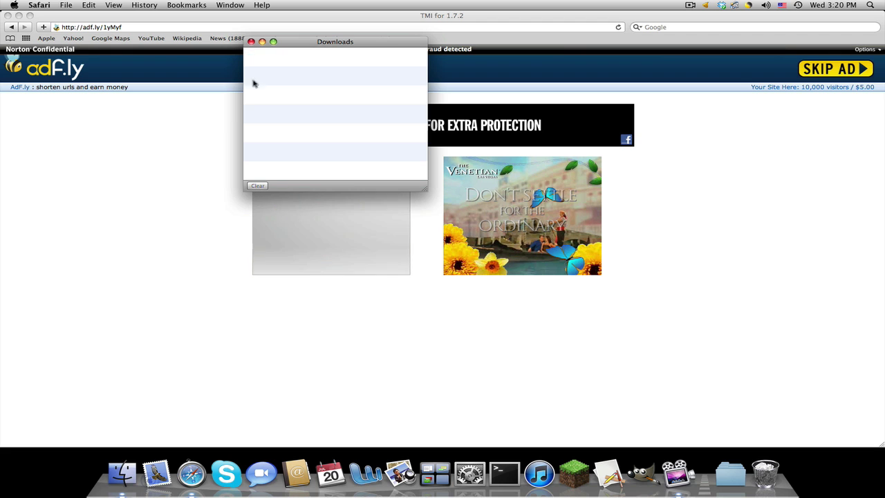
pyautogui.click(251, 42)
pyautogui.click(7, 16)
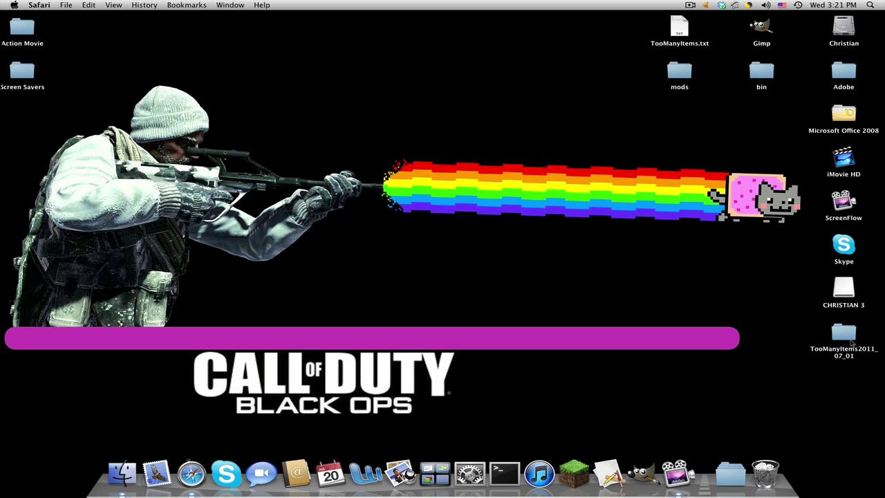
# Step: Look through the class files in the TooManyItems2011_07_01 folder on the desktop and close it
pyautogui.doubleClick(849, 335)
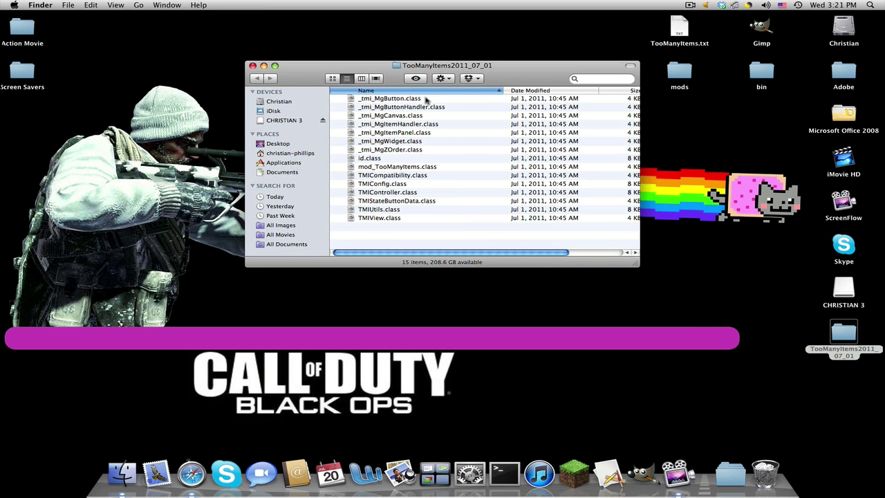
pyautogui.moveTo(412, 225); pyautogui.dragTo(394, 229)
pyautogui.click(253, 65)
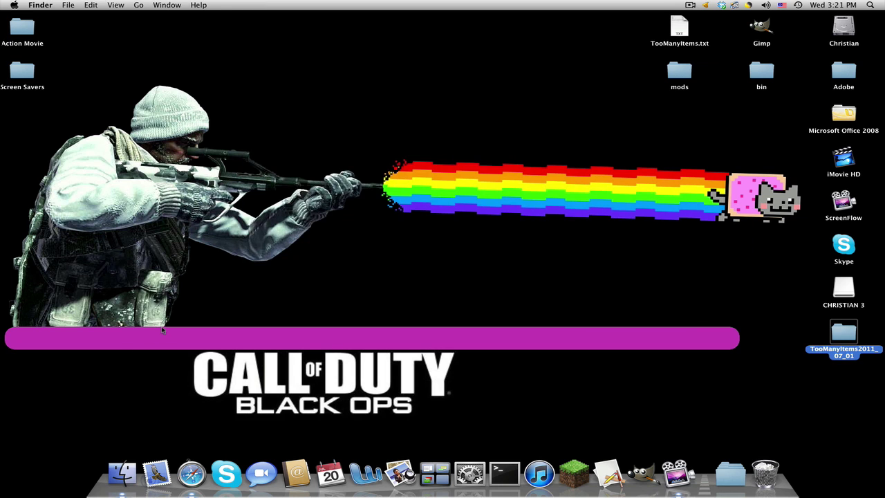
# Step: Switch to Finder and open the Minecraft bin folder at Library/Application Support/minecraft/bin in the home folder
pyautogui.click(122, 474)
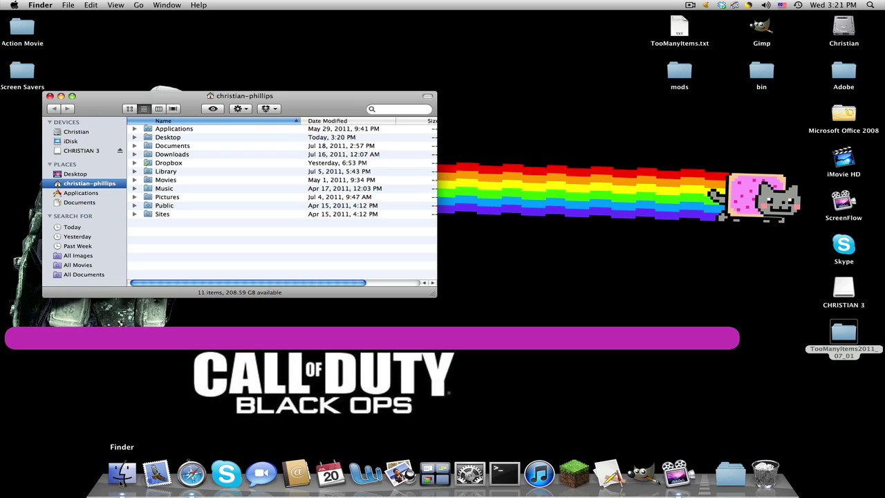
pyautogui.doubleClick(152, 172)
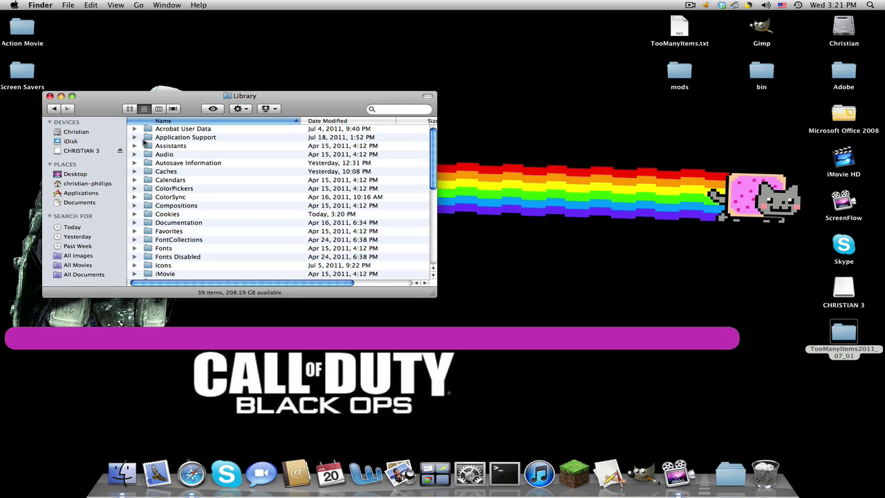
pyautogui.doubleClick(153, 139)
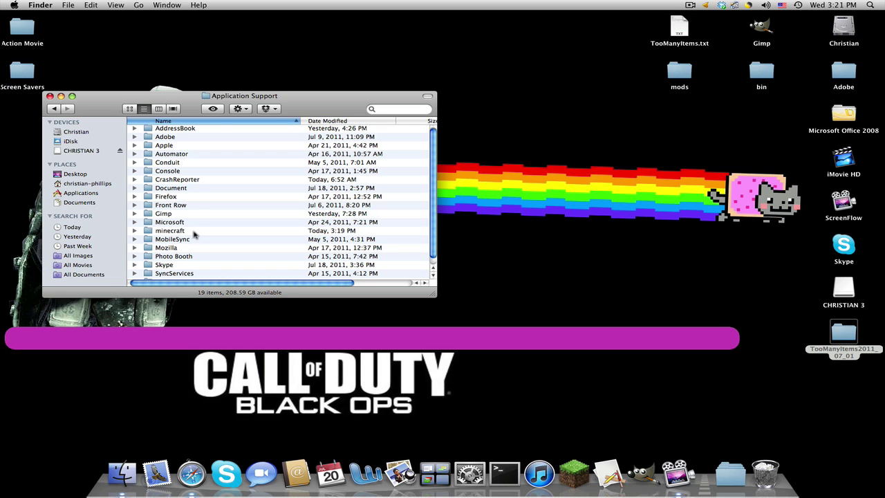
pyautogui.doubleClick(148, 231)
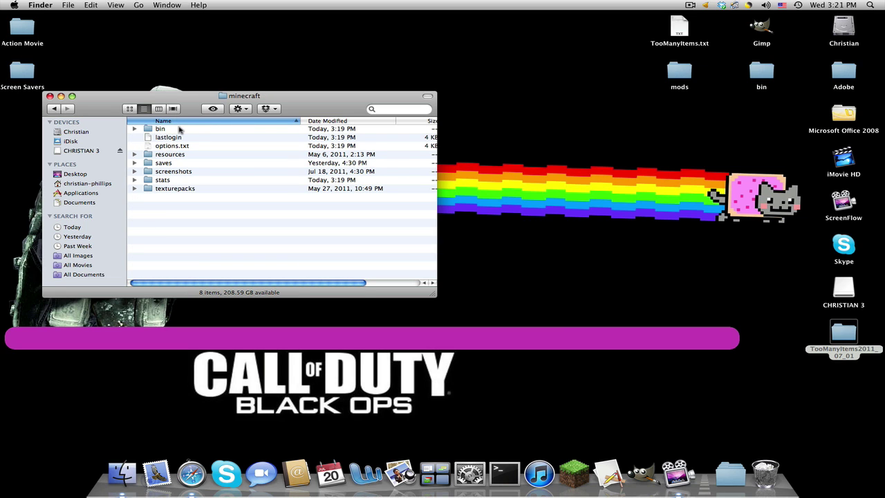
pyautogui.doubleClick(198, 132)
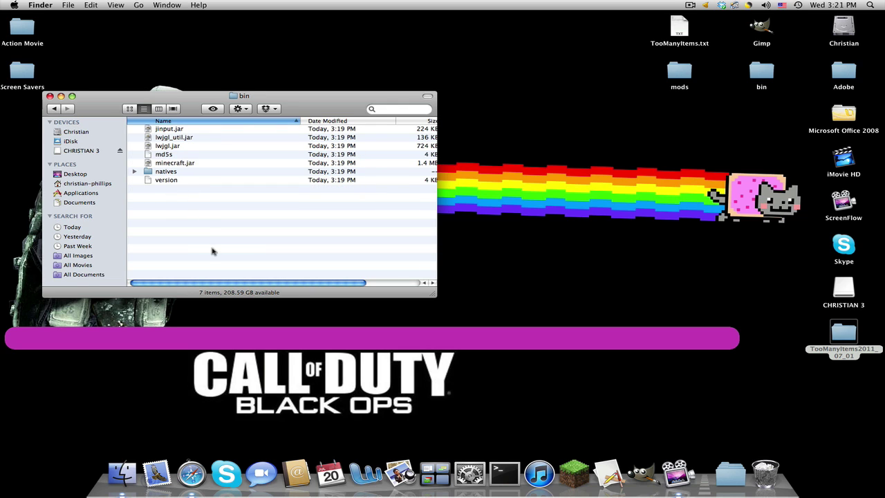
pyautogui.click(222, 131)
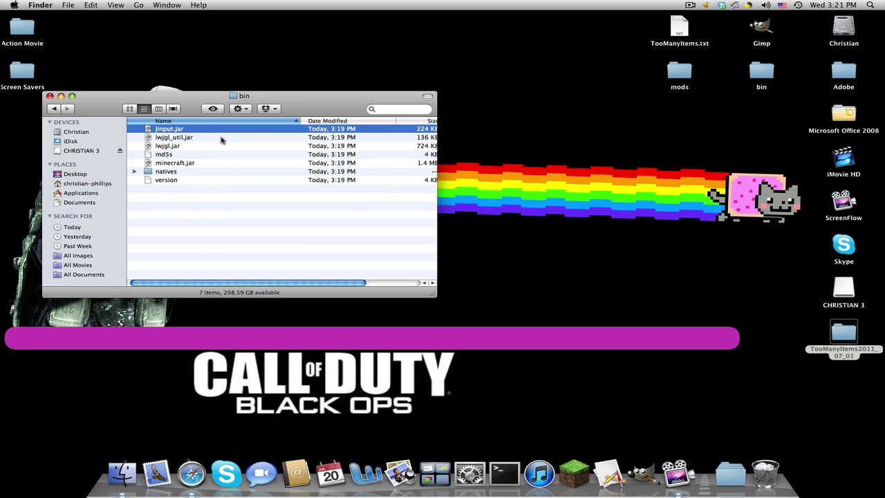
pyautogui.moveTo(222, 146); pyautogui.dragTo(213, 188)
pyautogui.click(213, 188)
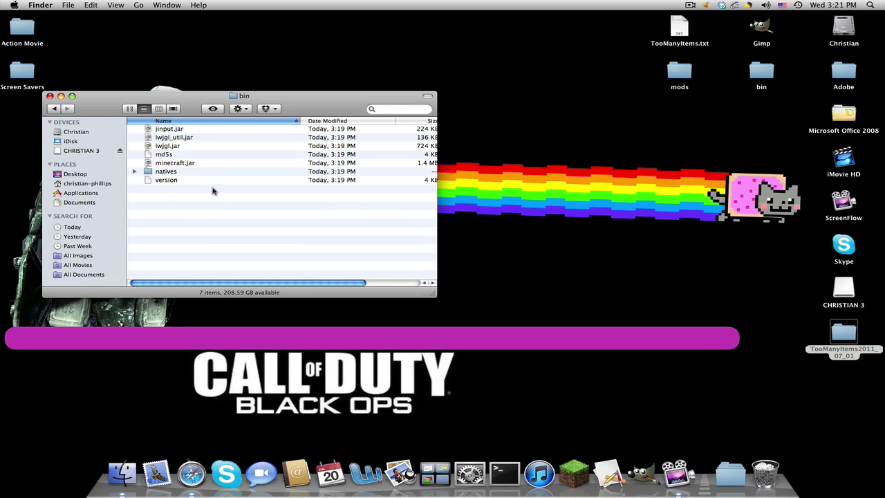
pyautogui.rightClick(177, 163)
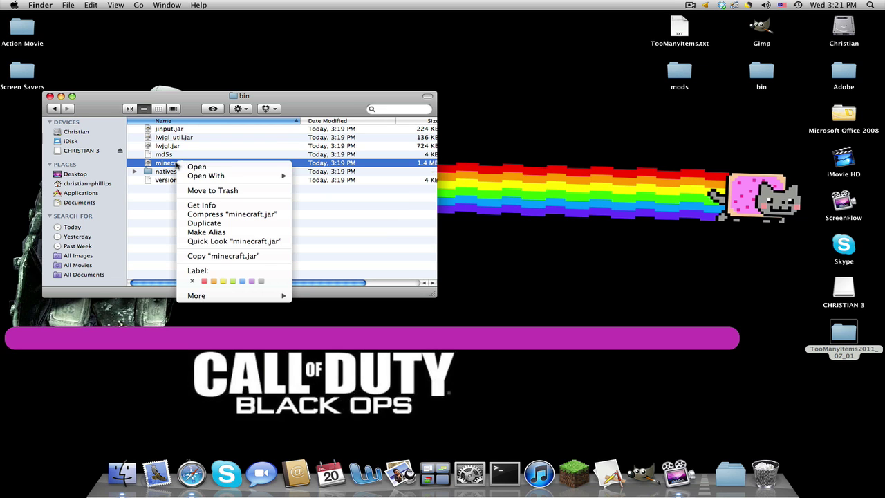
pyautogui.click(180, 239)
pyautogui.click(258, 235)
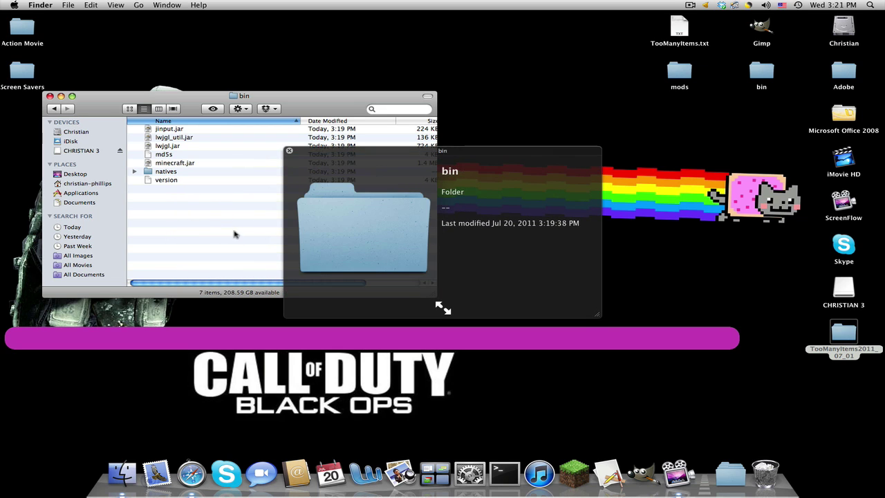
pyautogui.click(289, 151)
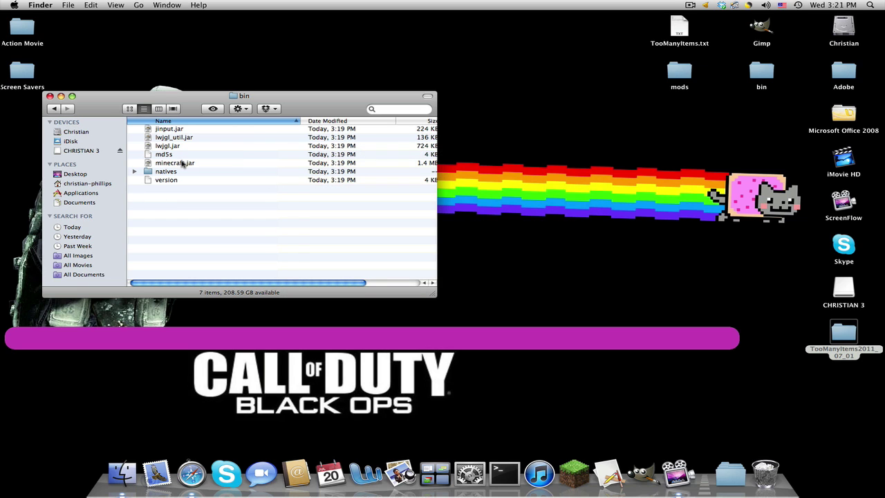
# Step: Extract minecraft.jar by opening it with Archive Utility from the startup disk's System/Library/CoreServices folder
pyautogui.rightClick(180, 163)
pyautogui.moveTo(232, 180)
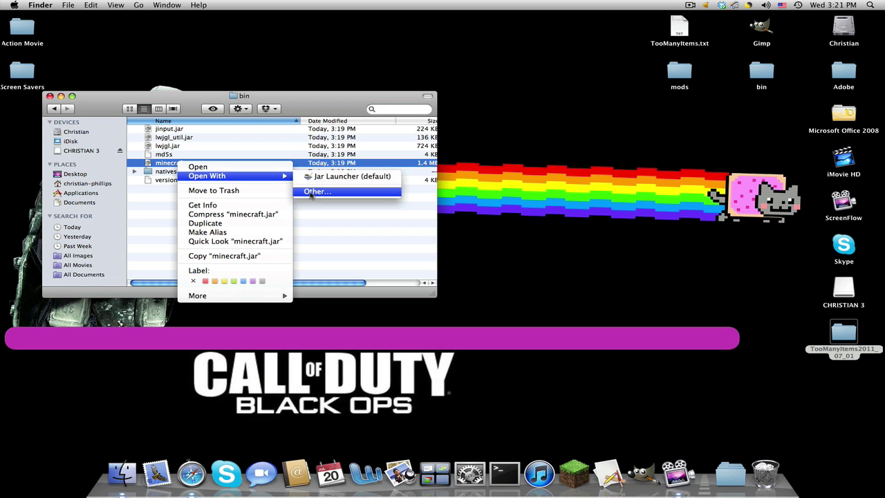
pyautogui.click(301, 197)
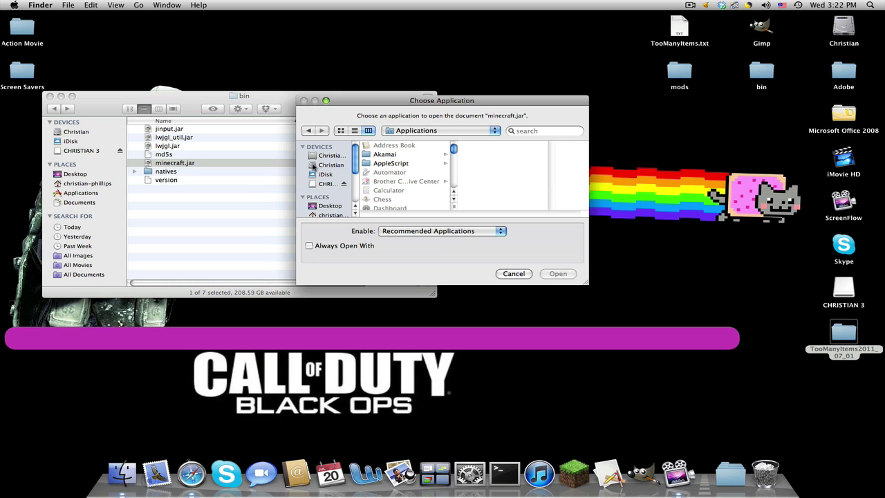
pyautogui.click(312, 166)
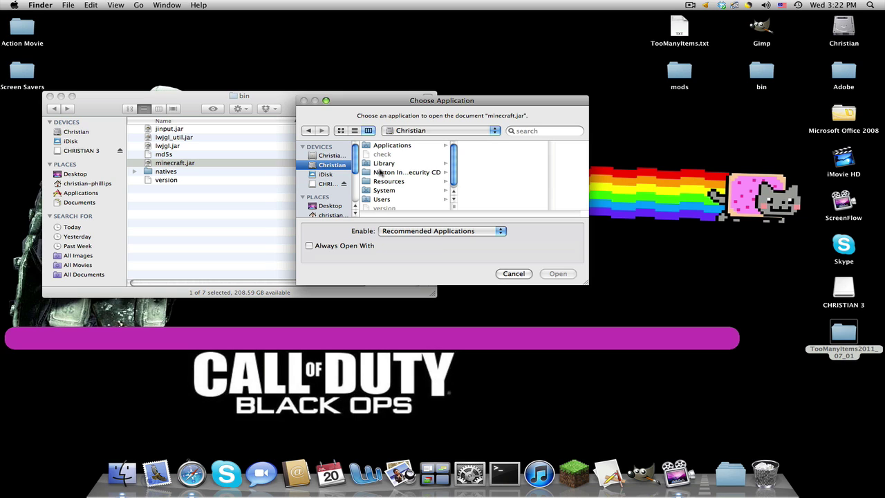
pyautogui.click(373, 192)
pyautogui.click(481, 147)
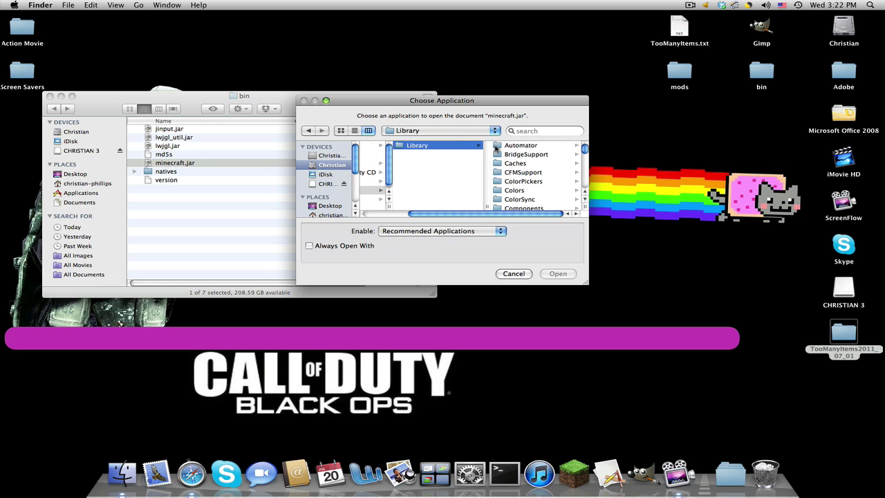
pyautogui.scroll(-2, 510, 172)
pyautogui.click(503, 200)
pyautogui.scroll(-3, 512, 202)
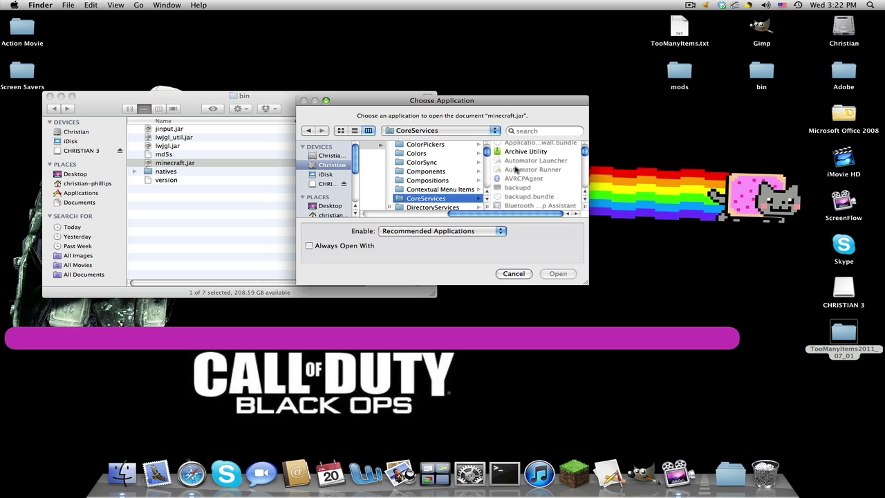
pyautogui.doubleClick(499, 154)
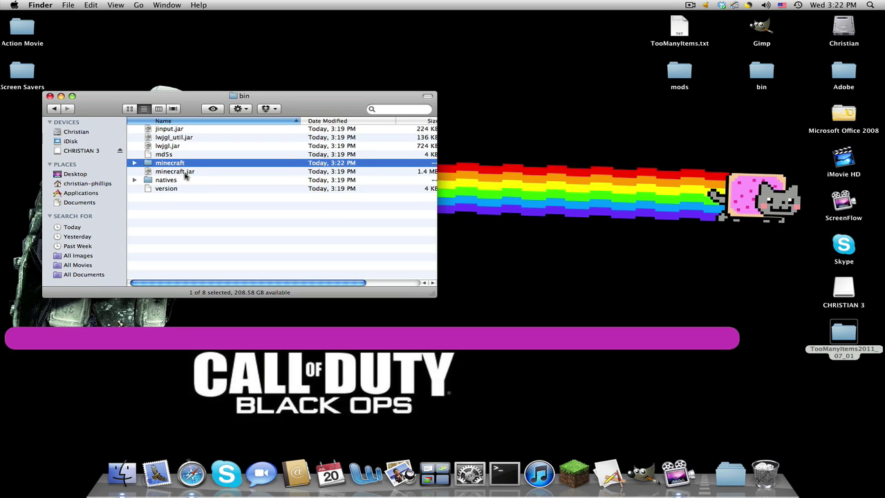
# Step: Rename the original minecraft.jar file to minecraft.jar.OLD
pyautogui.click(183, 173)
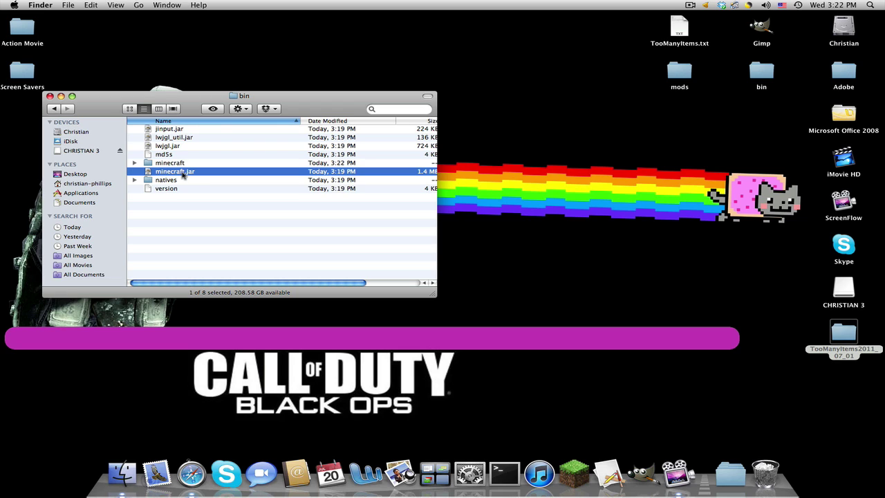
pyautogui.click(183, 175)
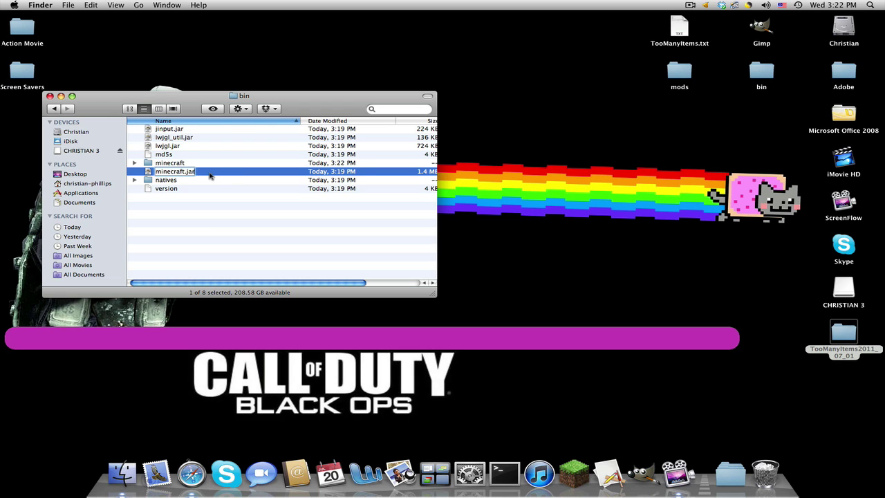
pyautogui.press('Right')
pyautogui.write('.OLD')
pyautogui.press('Return')
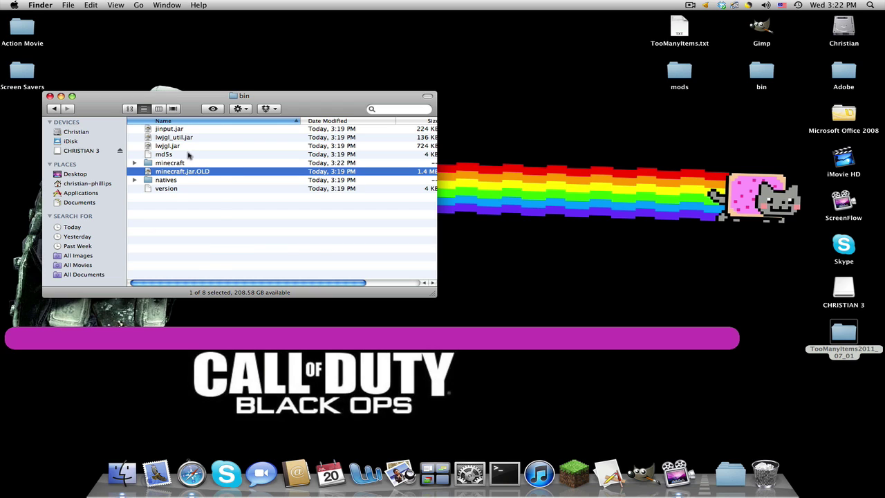
# Step: Rename the extracted minecraft folder to minecraft.jar and accept adding the .jar extension
pyautogui.click(166, 163)
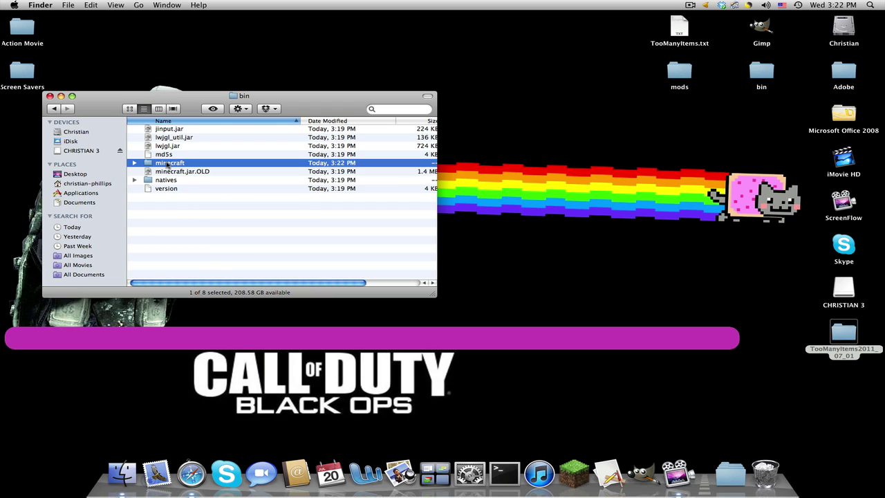
pyautogui.press('Return')
pyautogui.press('Return')
pyautogui.press('Right')
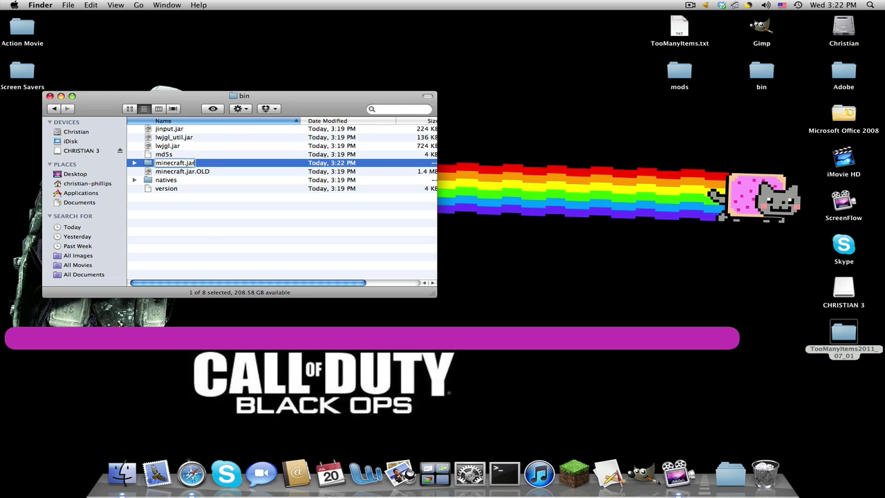
pyautogui.press('Return')
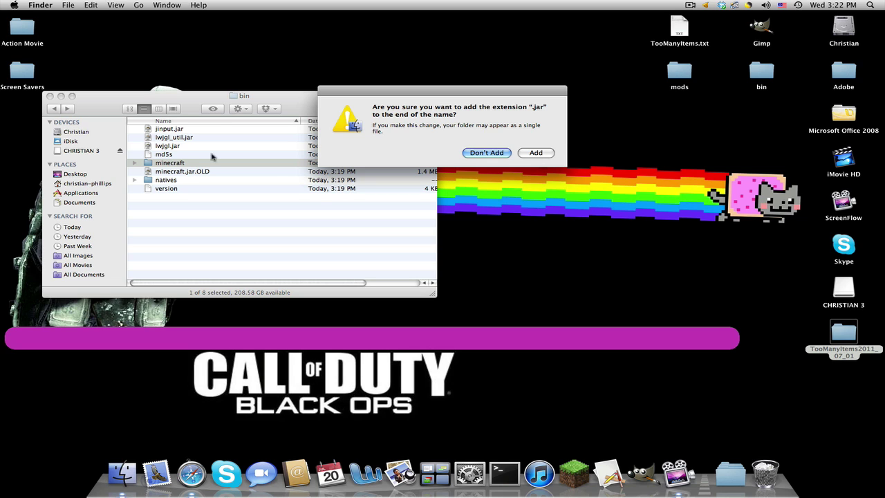
pyautogui.click(533, 154)
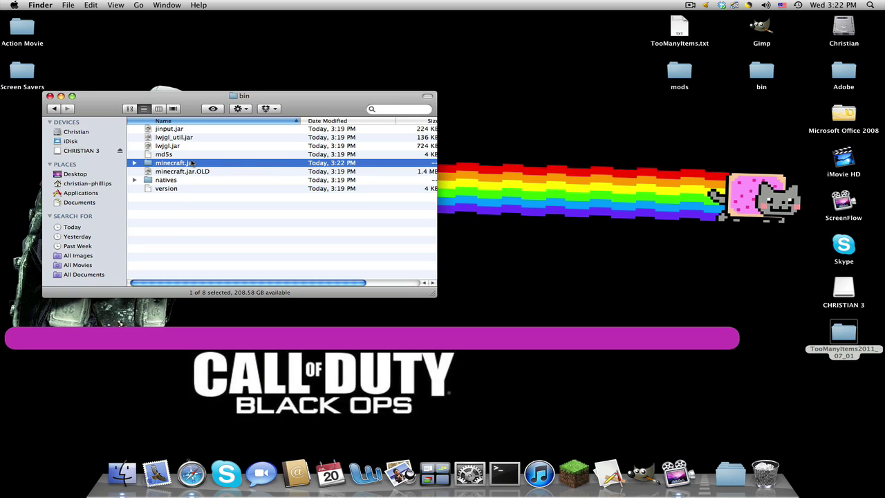
# Step: Open the minecraft.jar folder and copy all the class files from the desktop's TooManyItems2011_07_01 folder
pyautogui.doubleClick(155, 158)
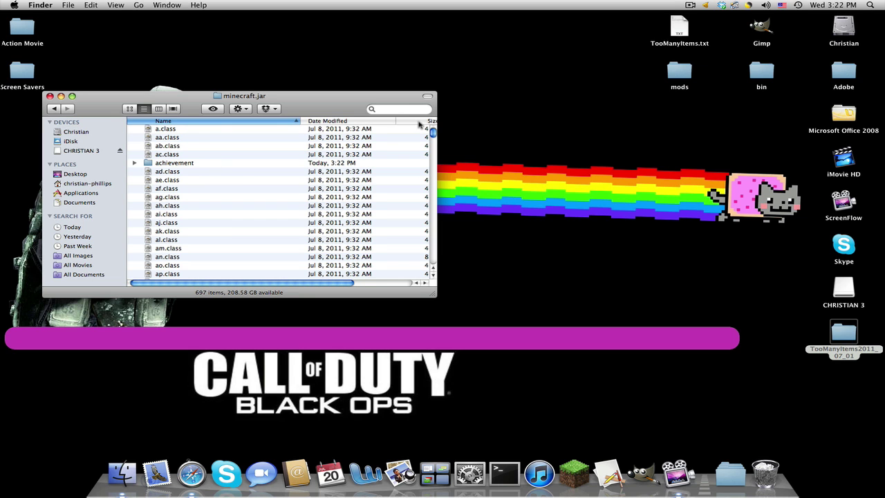
pyautogui.doubleClick(844, 336)
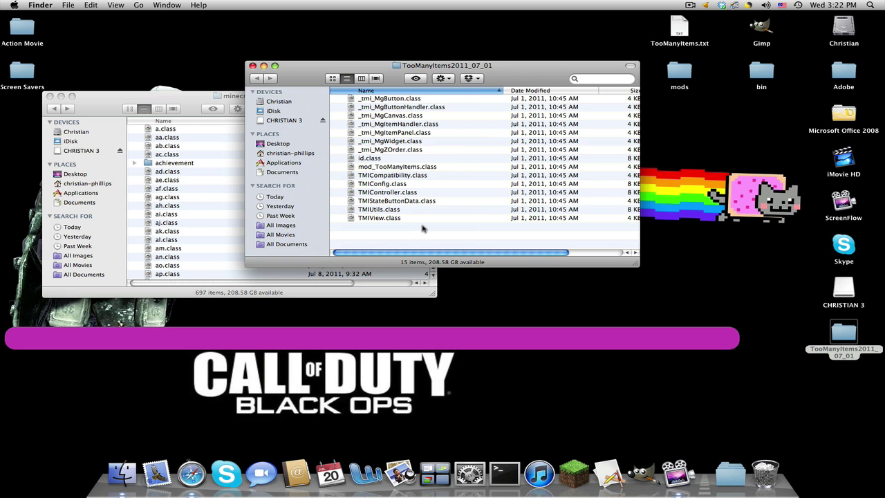
pyautogui.press('super+a')
pyautogui.moveTo(529, 73); pyautogui.dragTo(541, 104)
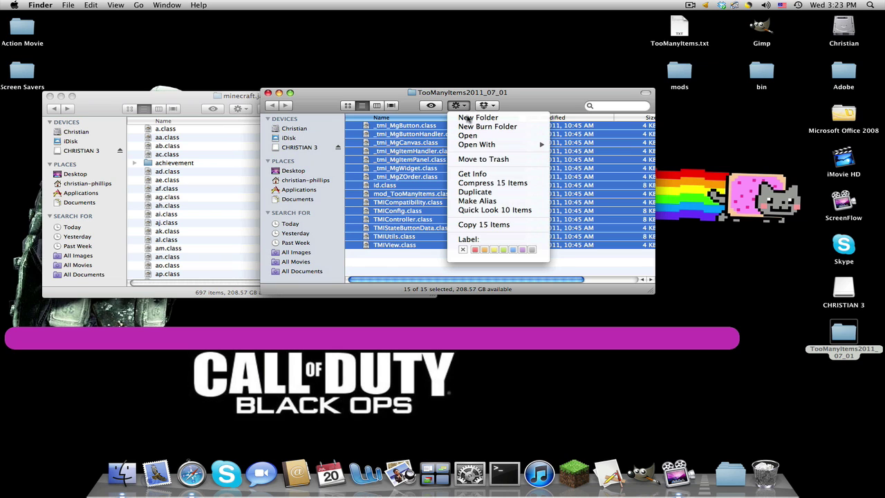
pyautogui.click(483, 225)
pyautogui.click(266, 94)
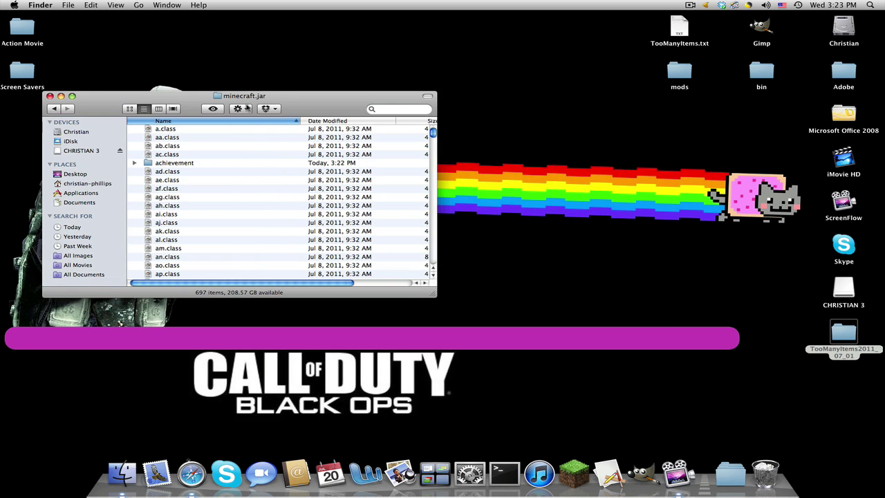
# Step: Paste the copied class files into the minecraft.jar folder, replacing the existing id.class
pyautogui.click(248, 109)
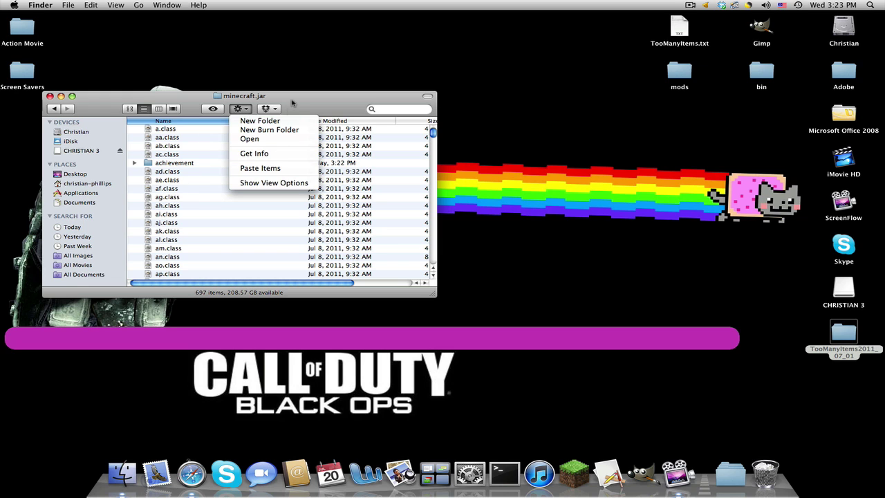
pyautogui.click(253, 169)
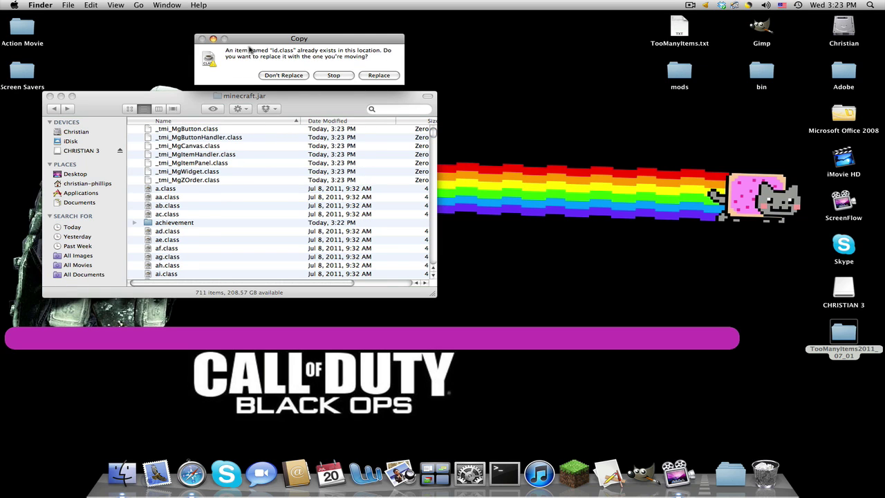
pyautogui.click(391, 77)
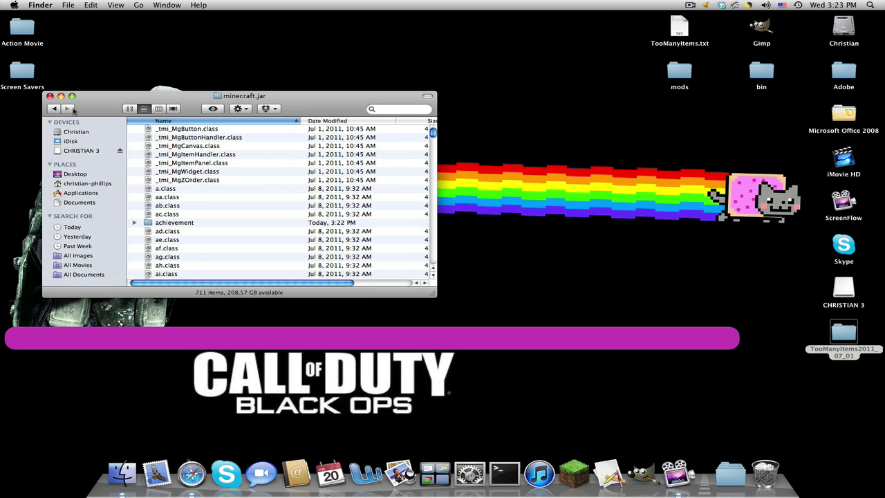
# Step: Go back to the bin folder, recheck the contents of minecraft.jar, and close the Finder window
pyautogui.click(52, 110)
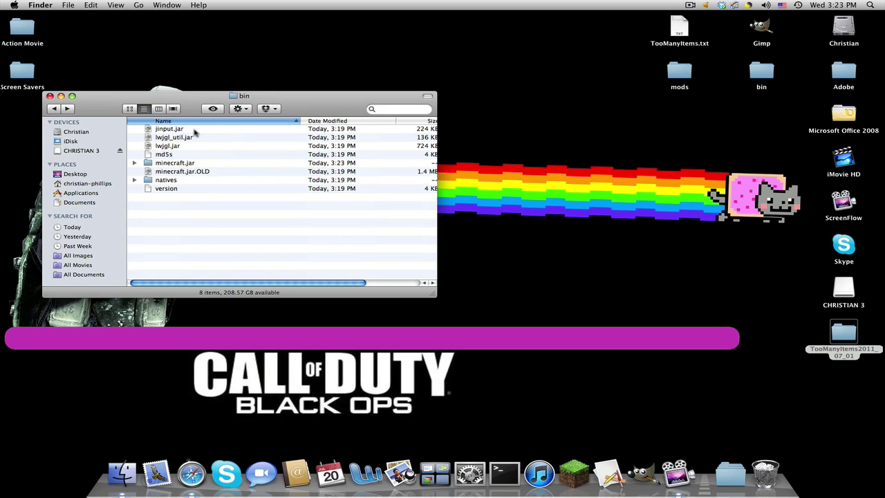
pyautogui.click(67, 108)
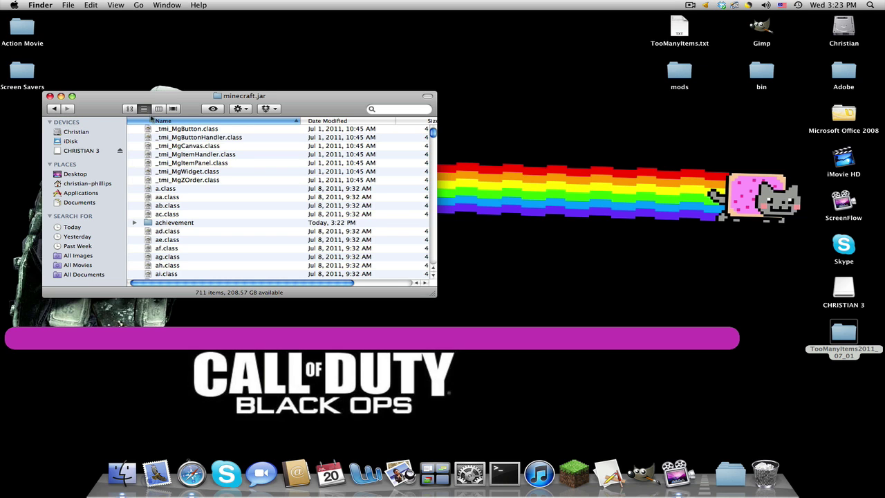
pyautogui.click(53, 109)
pyautogui.click(54, 109)
pyautogui.click(49, 97)
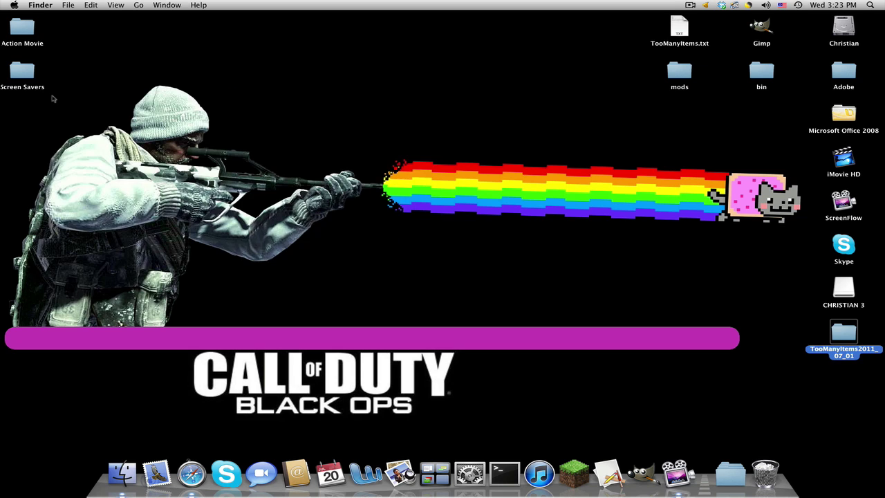
pyautogui.moveTo(792, 309); pyautogui.dragTo(847, 344)
pyautogui.click(883, 336)
pyautogui.moveTo(882, 319); pyautogui.dragTo(804, 370)
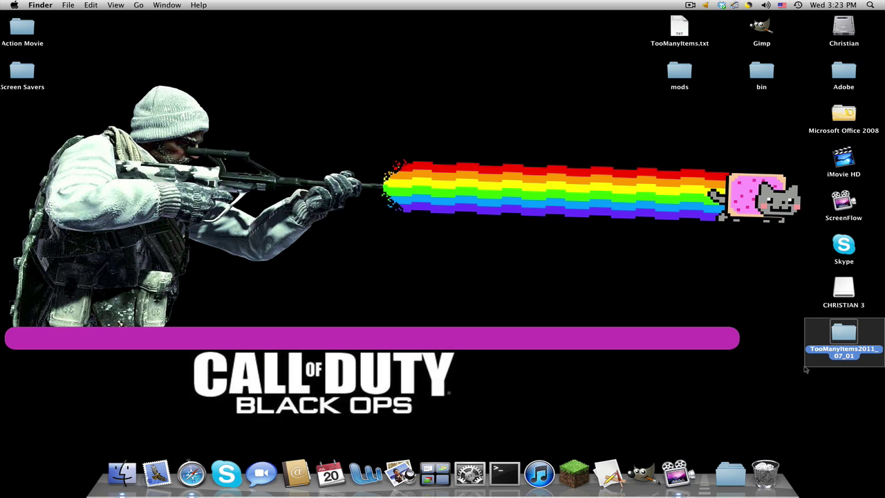
pyautogui.moveTo(805, 370); pyautogui.dragTo(749, 376)
pyautogui.click(748, 376)
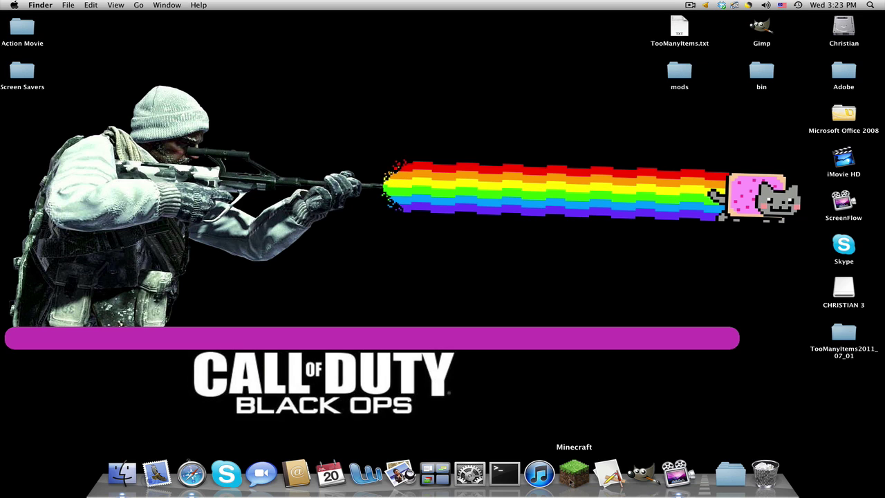
# Step: Launch Minecraft, log in with the remembered account, and play the single-player world Minecraft Tutorial World
pyautogui.click(576, 484)
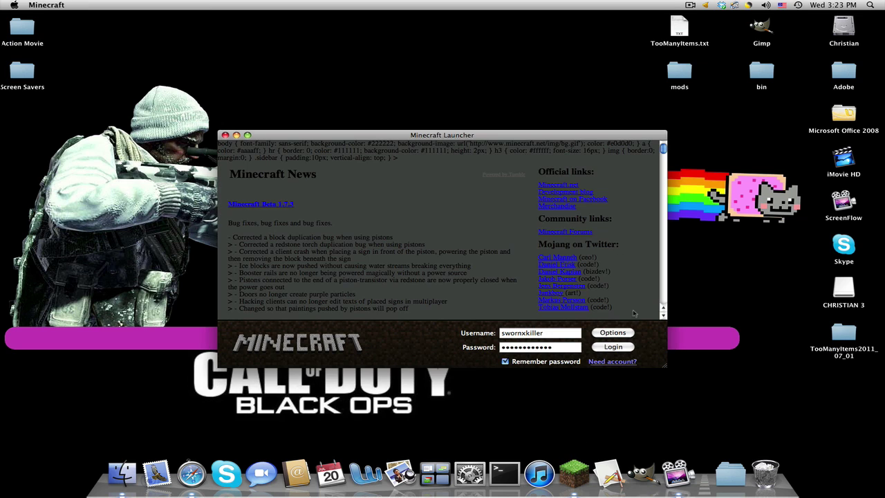
pyautogui.click(613, 346)
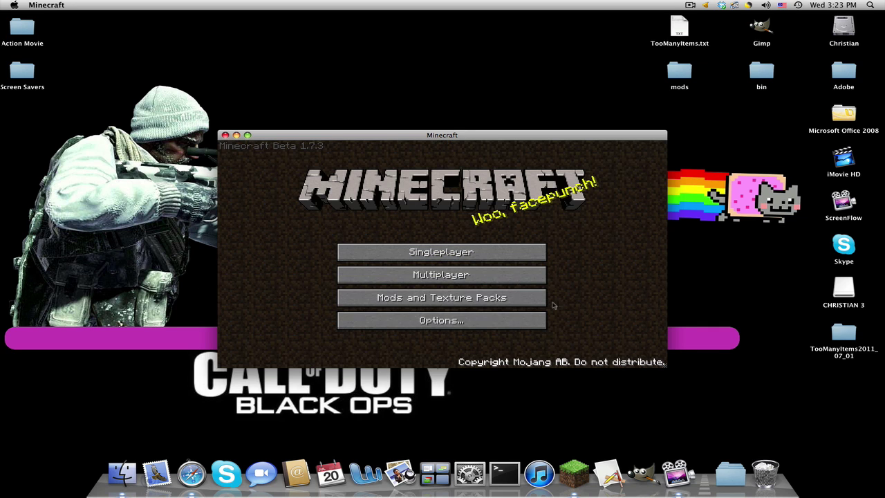
pyautogui.click(473, 252)
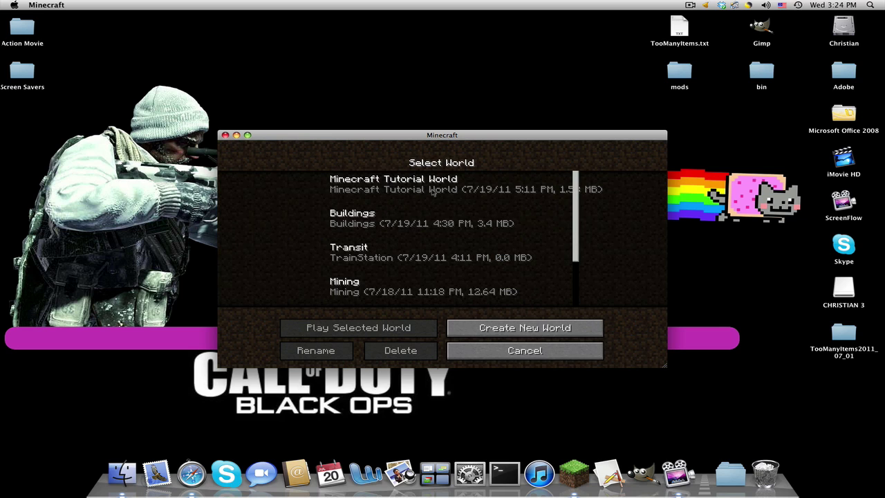
pyautogui.click(398, 197)
pyautogui.click(376, 326)
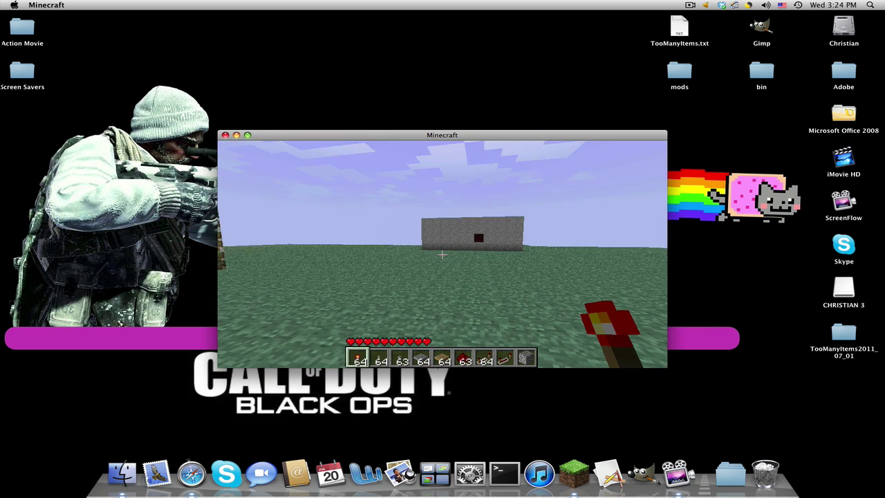
# Step: Walk forward, open the inventory, and browse the pages of the TooManyItems item list
pyautogui.press('w')
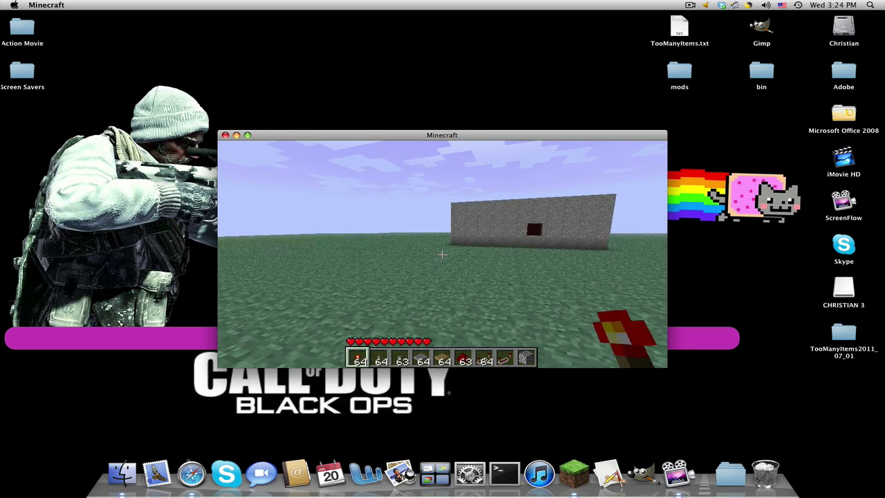
pyautogui.press('e')
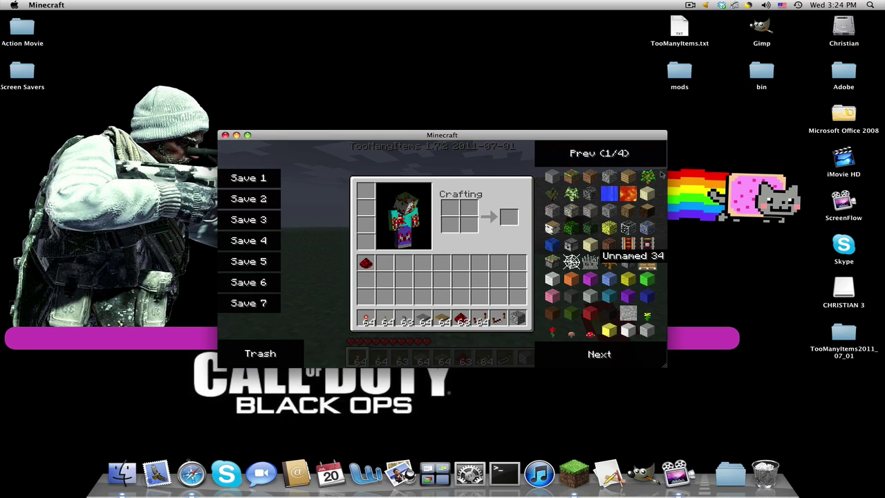
pyautogui.click(626, 154)
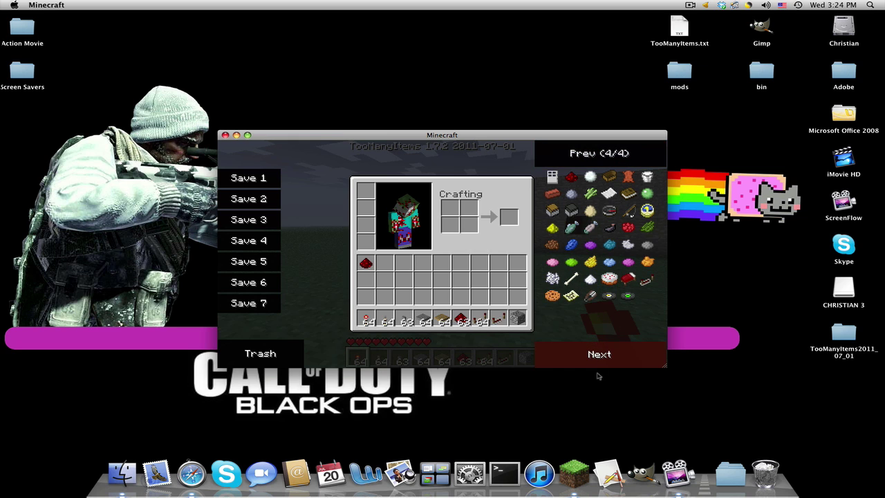
pyautogui.click(608, 354)
pyautogui.click(608, 353)
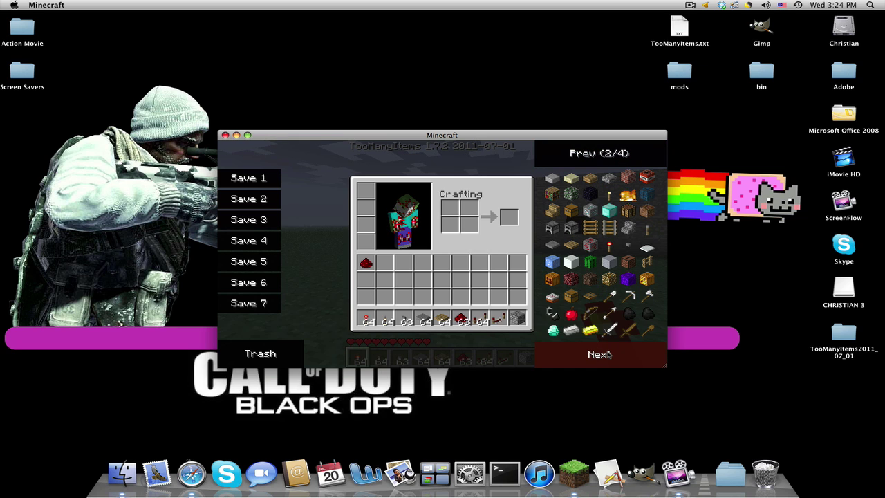
pyautogui.click(626, 359)
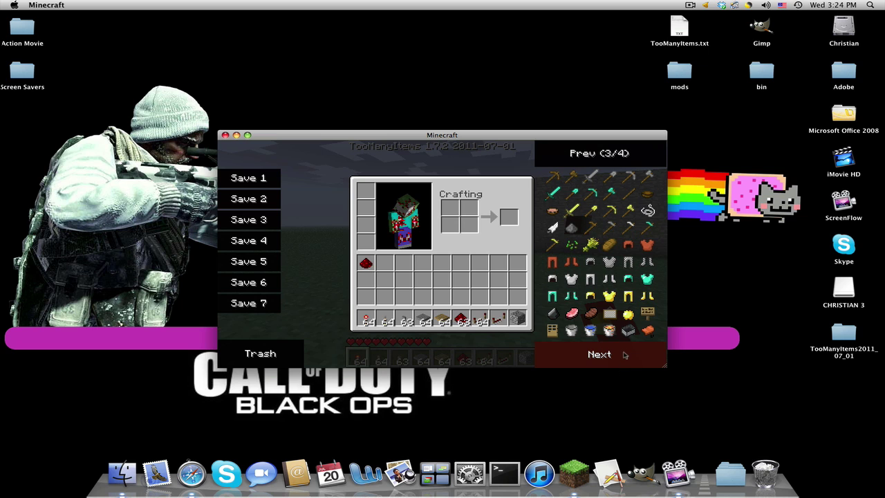
pyautogui.click(599, 353)
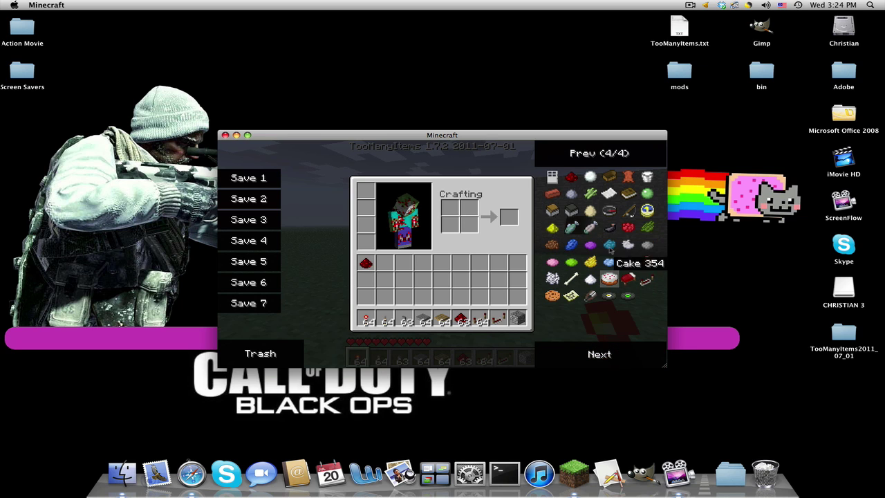
pyautogui.click(620, 147)
pyautogui.click(620, 147)
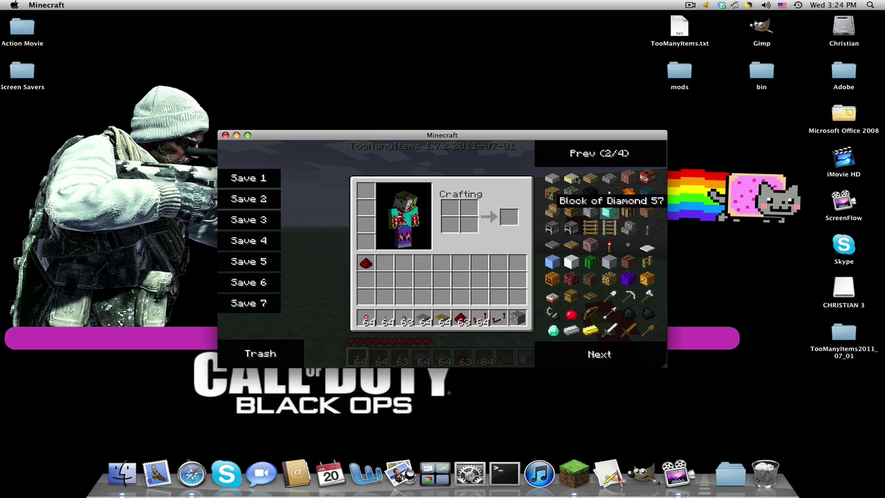
# Step: Add stacks of assorted blocks and coloured wool from page 1 of the item list and save the inventory to slot 1
pyautogui.click(581, 153)
pyautogui.click(570, 211)
pyautogui.click(609, 245)
pyautogui.click(609, 228)
pyautogui.click(590, 280)
pyautogui.click(589, 280)
pyautogui.click(628, 279)
pyautogui.click(646, 246)
pyautogui.click(627, 279)
pyautogui.click(608, 296)
pyautogui.click(628, 296)
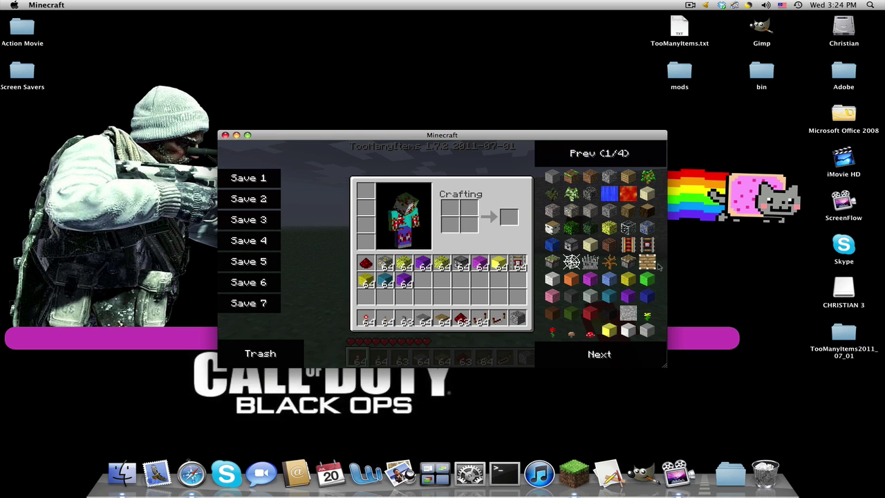
pyautogui.click(608, 228)
pyautogui.click(628, 331)
pyautogui.click(608, 314)
pyautogui.click(608, 228)
pyautogui.click(552, 313)
pyautogui.click(628, 313)
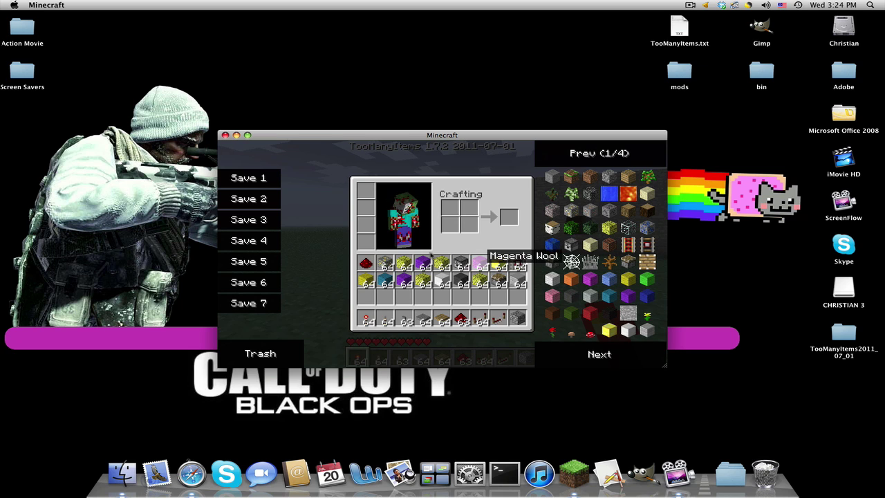
pyautogui.click(247, 178)
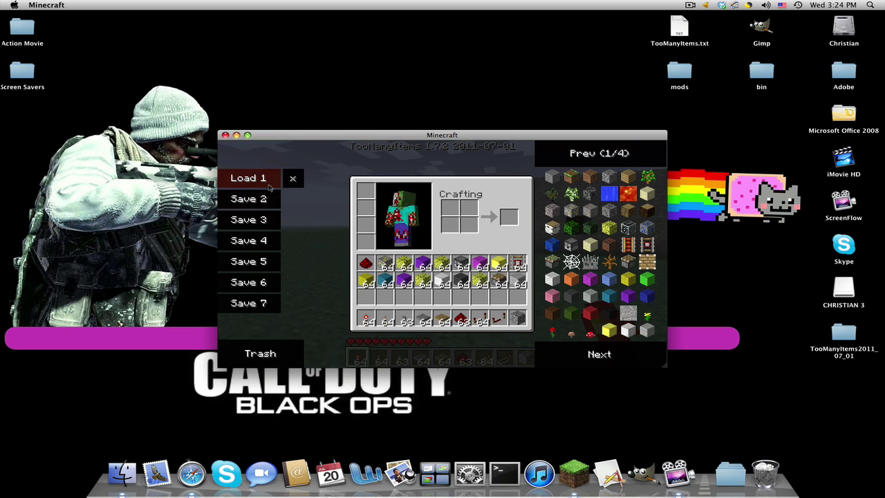
# Step: Trash the first two stacks in the second inventory row and delete all the remaining inventory items
pyautogui.click(366, 279)
pyautogui.click(265, 349)
pyautogui.click(385, 279)
pyautogui.click(260, 353)
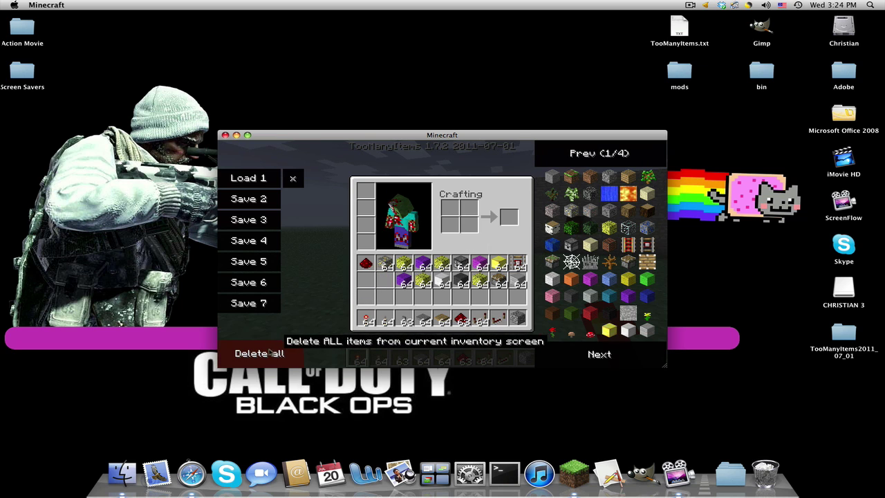
pyautogui.click(265, 353)
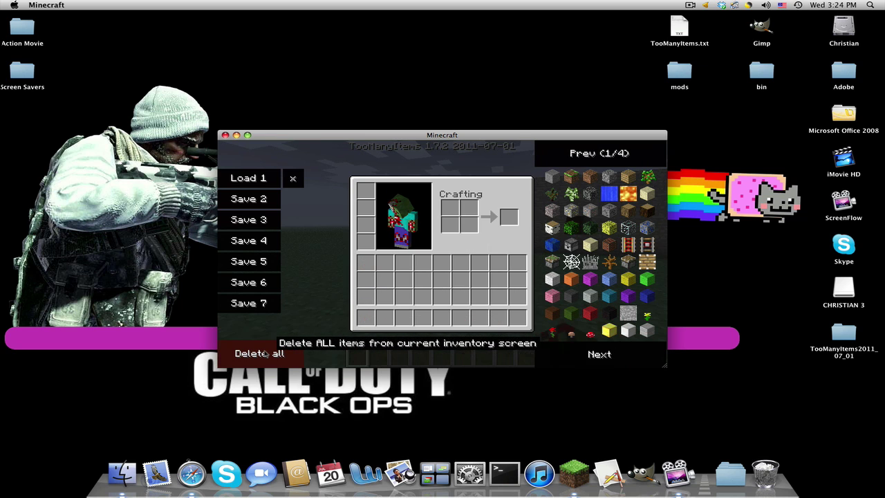
# Step: Load the inventory saved in slot 1, delete all its items again, and clear that save slot
pyautogui.click(262, 180)
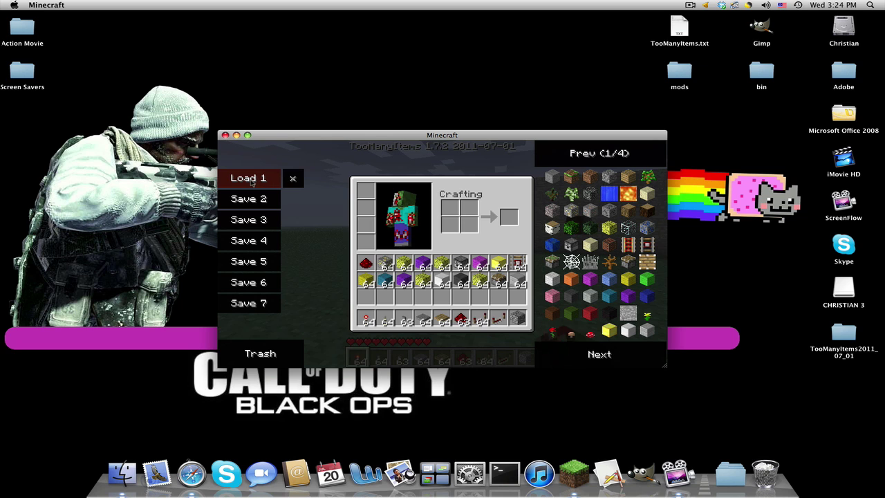
pyautogui.click(261, 353)
pyautogui.click(292, 179)
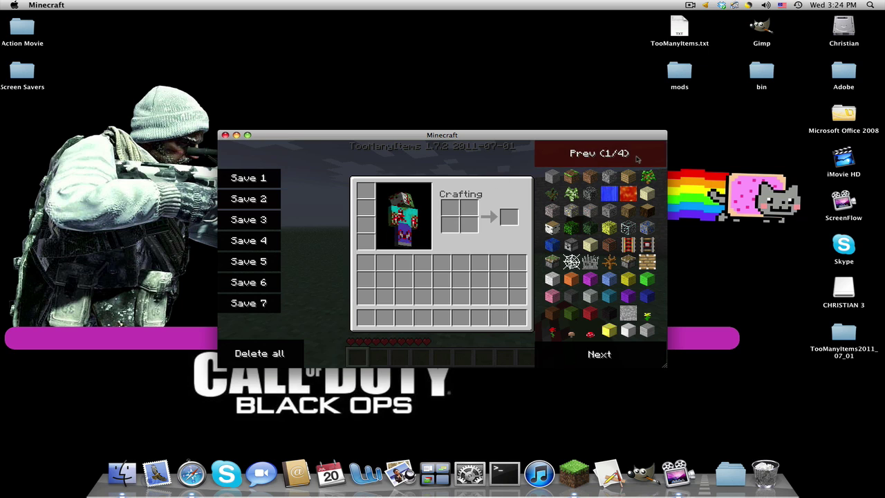
# Step: Add a stack of 64 stone and a stack of 111 stone from the item list, and return to the world
pyautogui.click(637, 156)
pyautogui.click(598, 355)
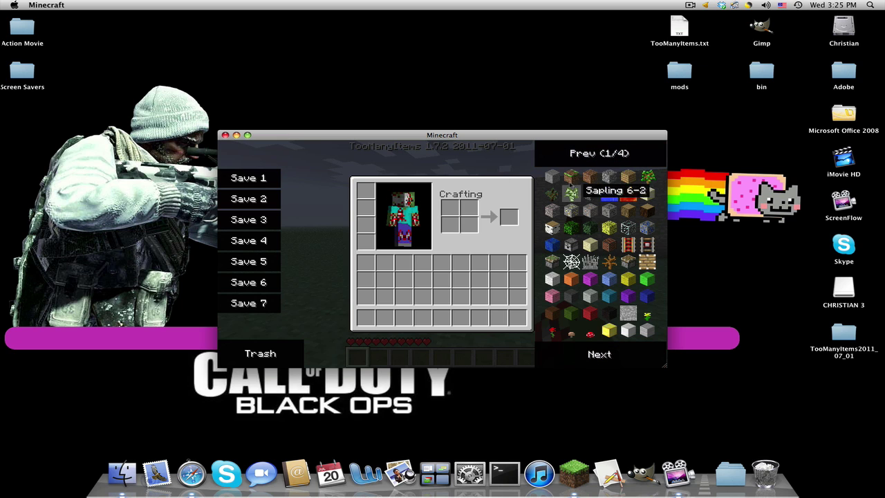
pyautogui.click(551, 177)
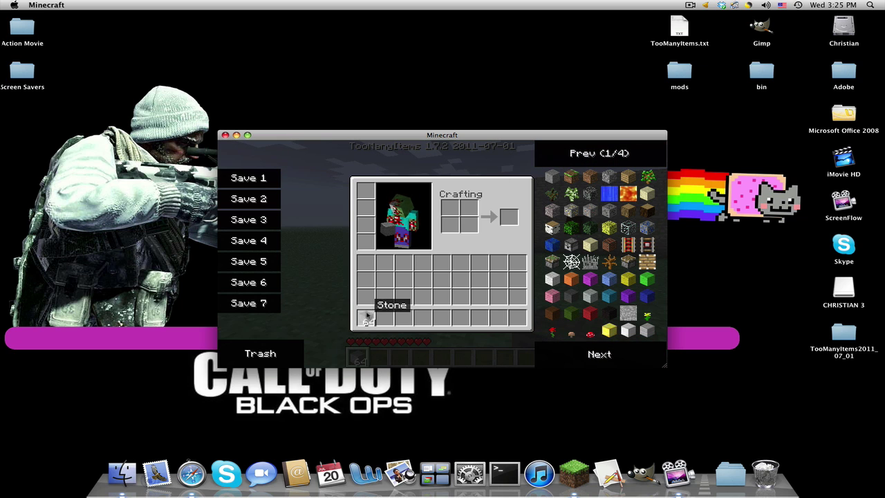
pyautogui.press('shift')
pyautogui.keyDown('shift'); pyautogui.click(548, 177); pyautogui.keyUp('shift')
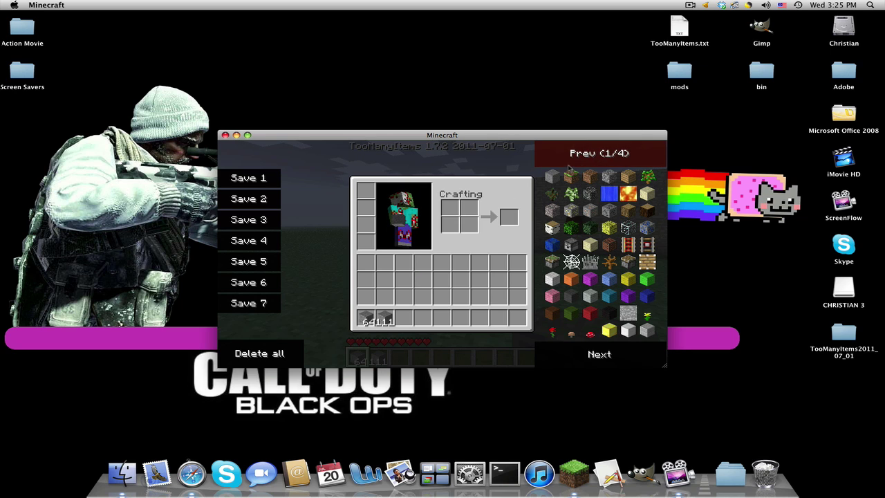
pyautogui.press('e')
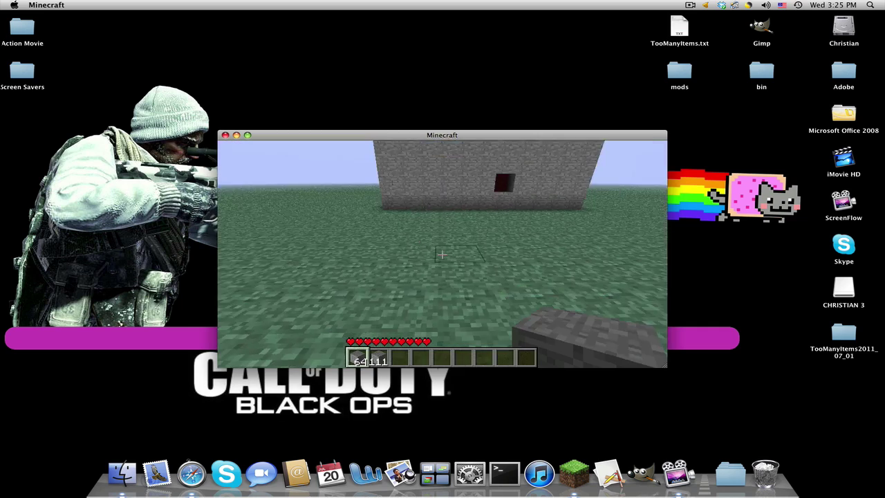
pyautogui.press('w')
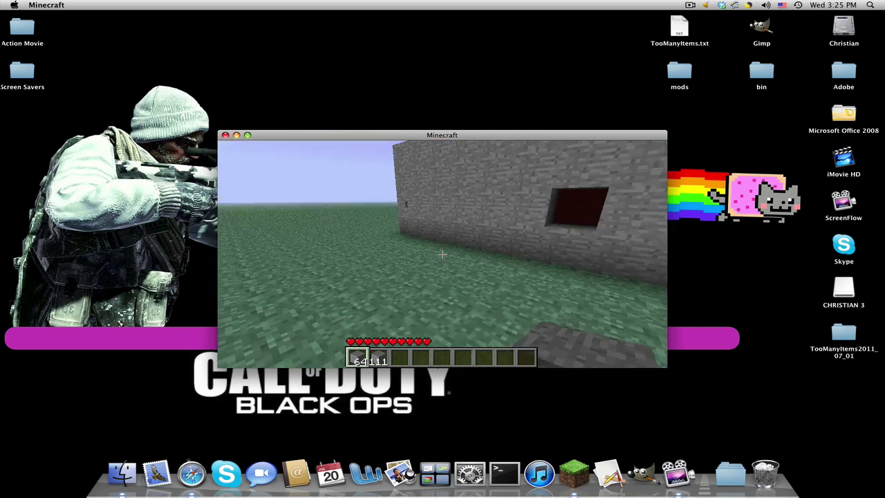